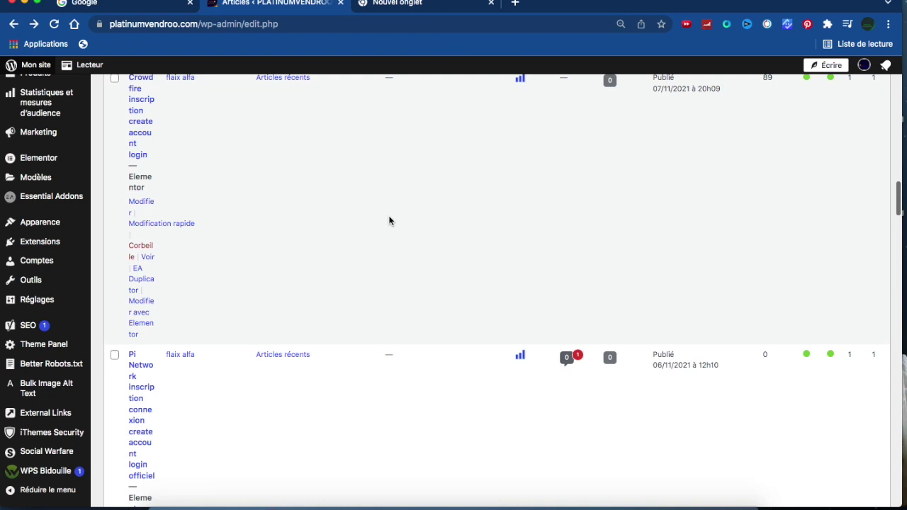
Step: Open the article "Pi Network inscription connexion create account login officiel" in the Elementor editor
scroll(269, 236, "up", 5)
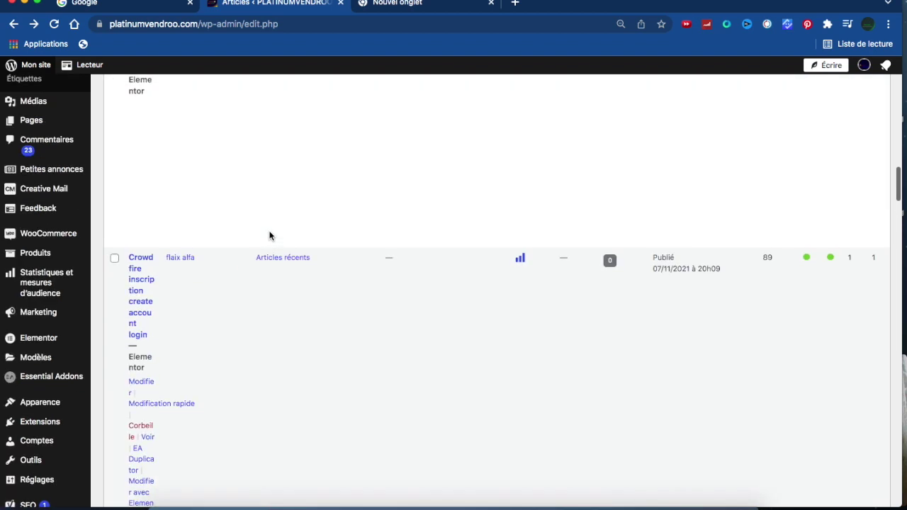
scroll(269, 236, "down", 4)
scroll(269, 236, "down", 3)
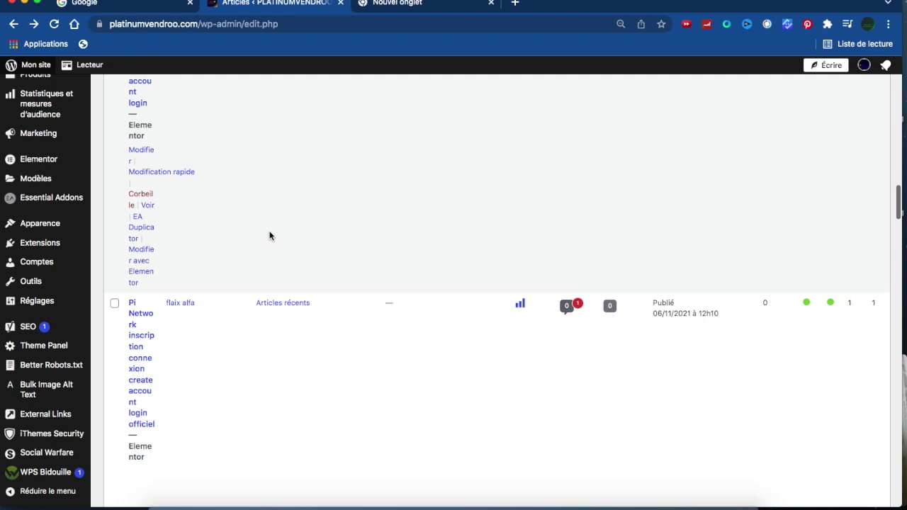
scroll(269, 236, "down", 2)
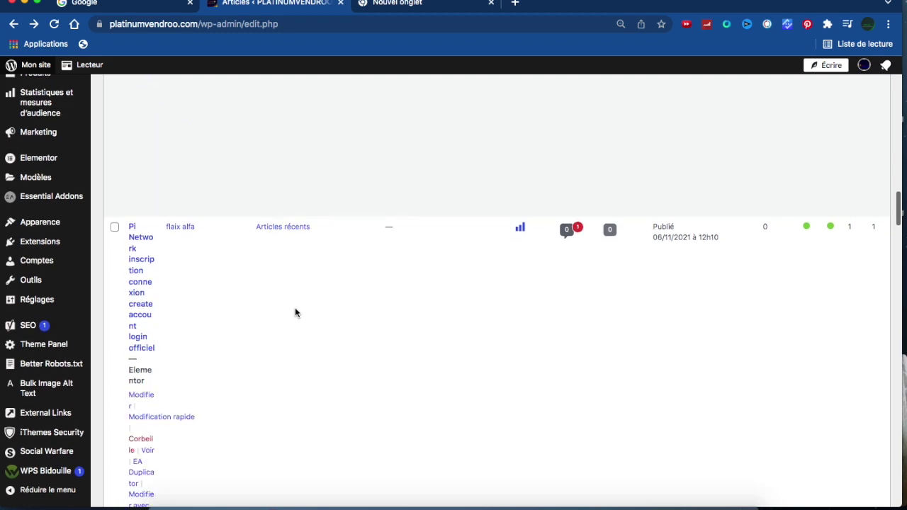
scroll(309, 328, "down", 2)
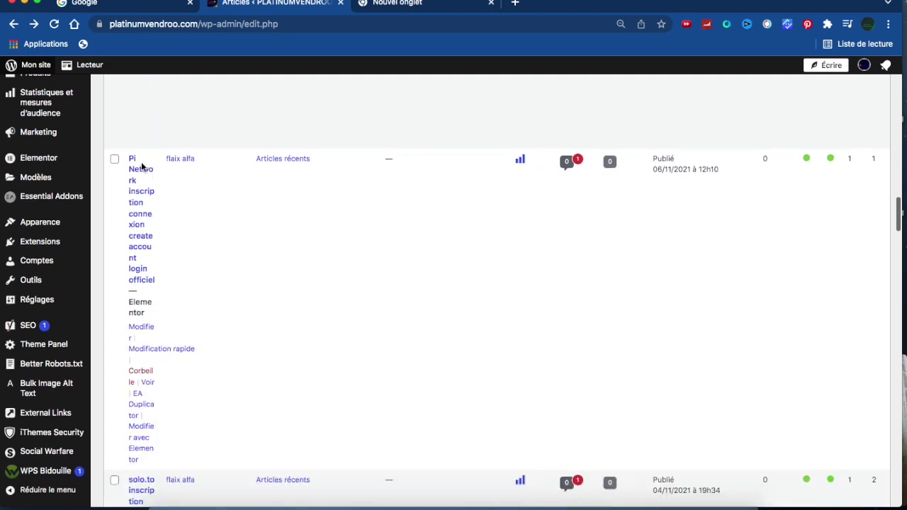
left_click(140, 168)
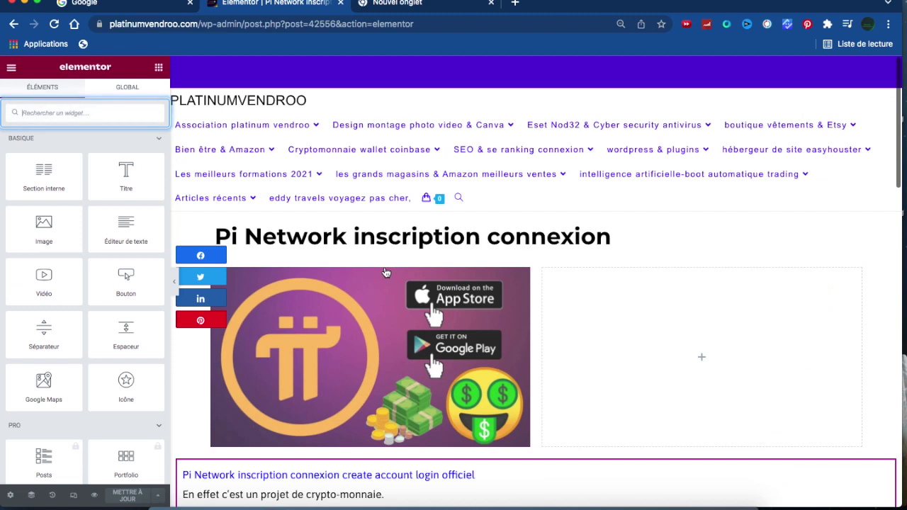
Step: Set the hover opacity of the Pi Network phone image below the introductory text to 0,91
scroll(386, 272, "down", 5)
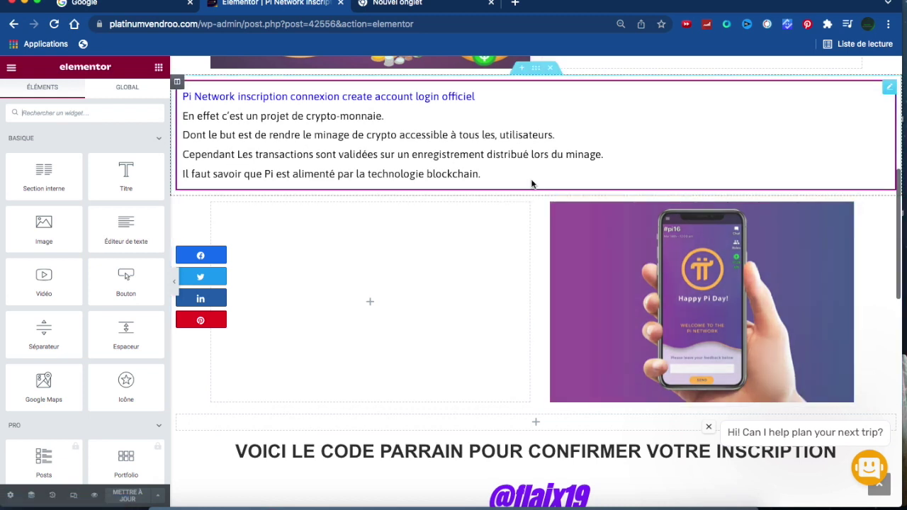
left_click(537, 191)
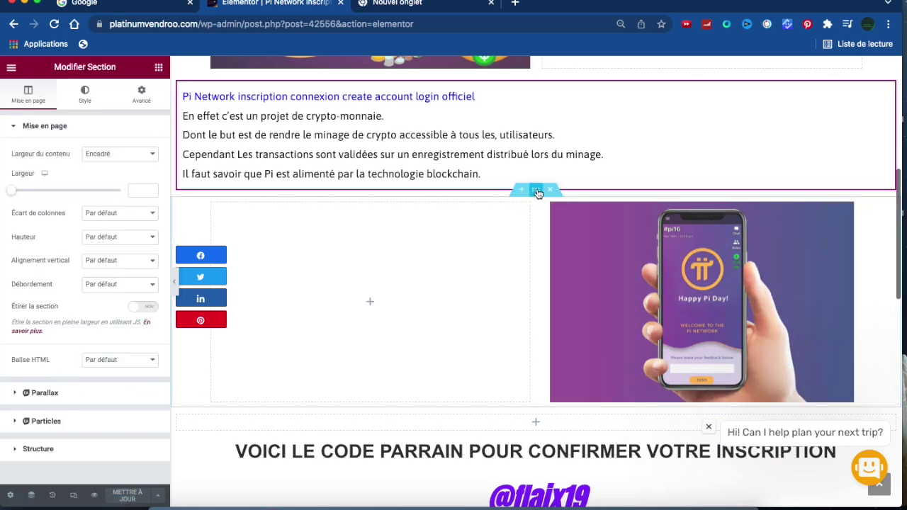
left_click(85, 94)
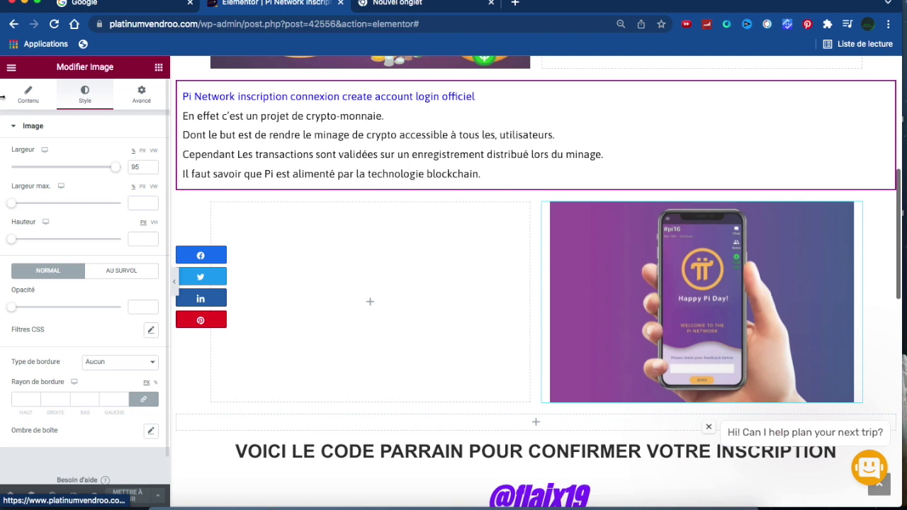
left_click(120, 274)
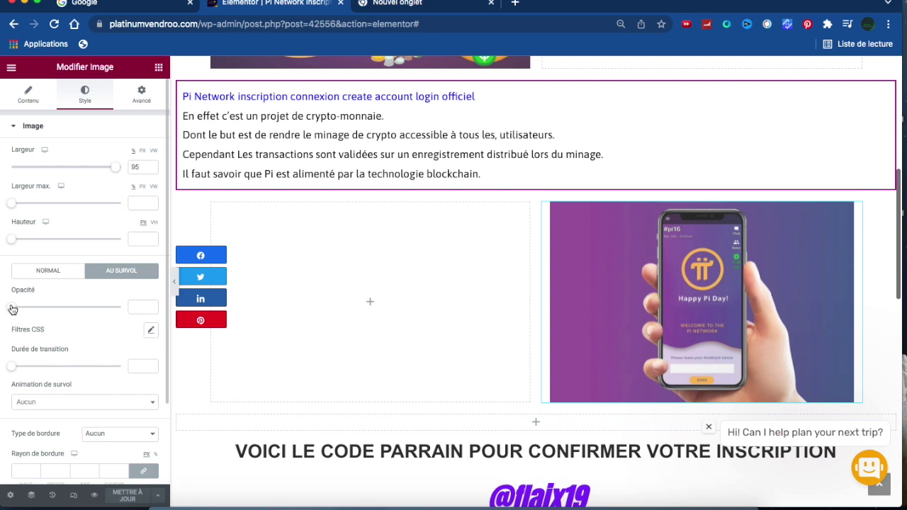
left_click_drag(12, 308, 43, 307)
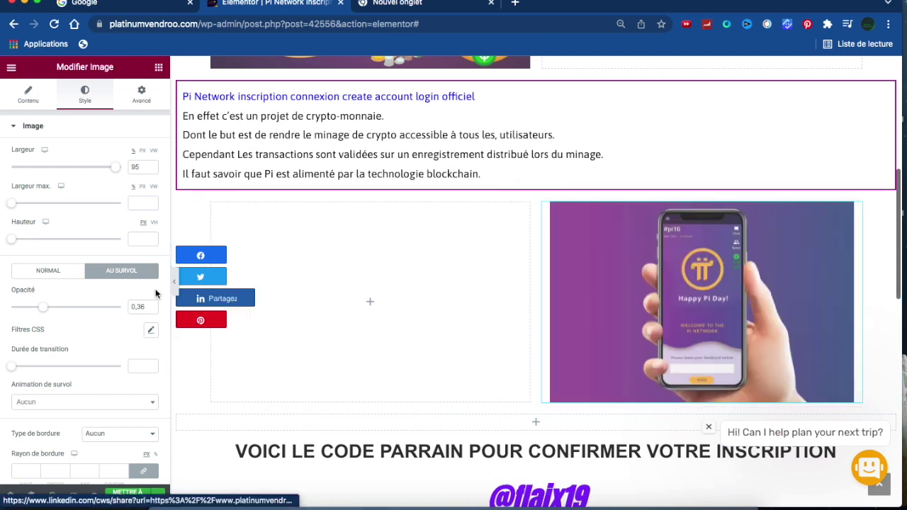
left_click_drag(43, 307, 110, 308)
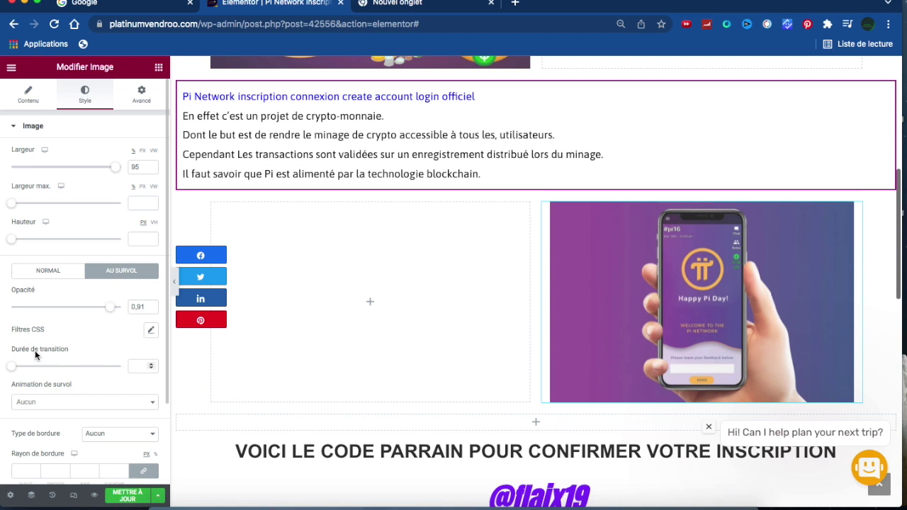
Step: Try the Shrink, Pulse and Pulse Grow hover animations on the phone image
scroll(31, 359, "down", 1)
scroll(32, 359, "down", 2)
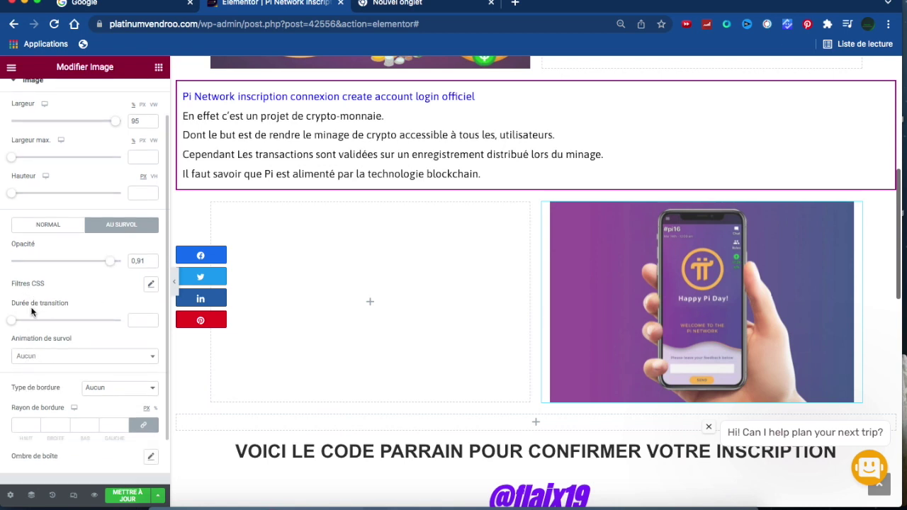
scroll(26, 310, "down", 2)
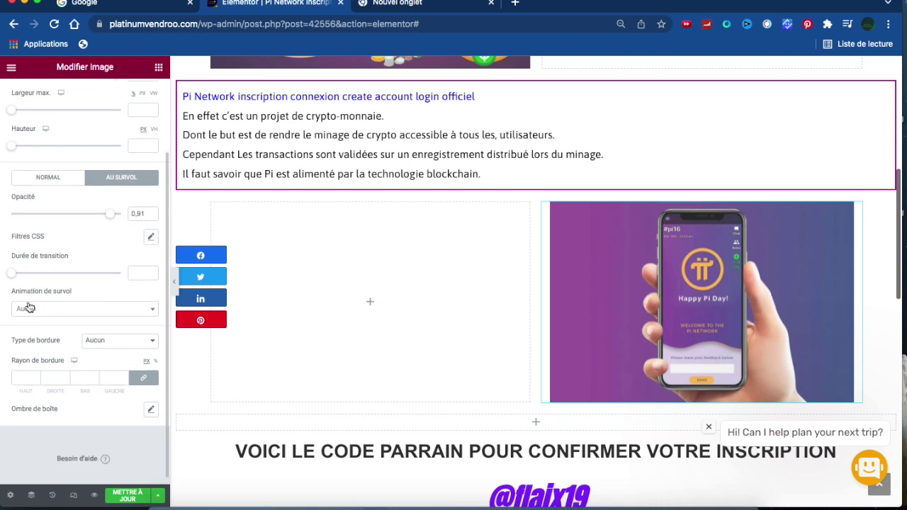
left_click(153, 313)
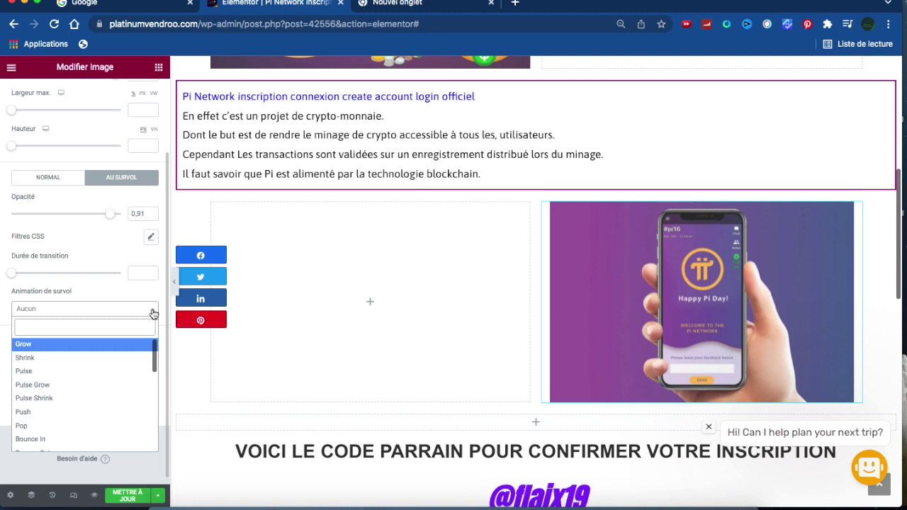
left_click(44, 358)
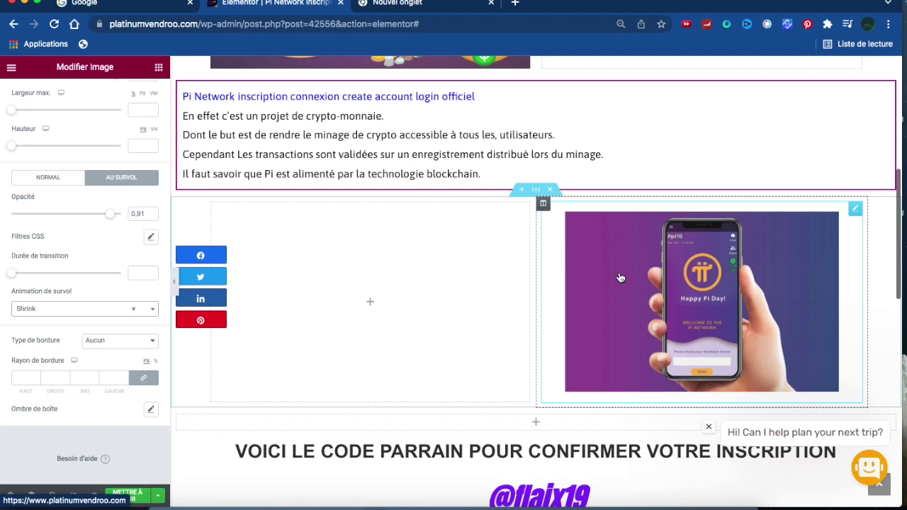
left_click(153, 312)
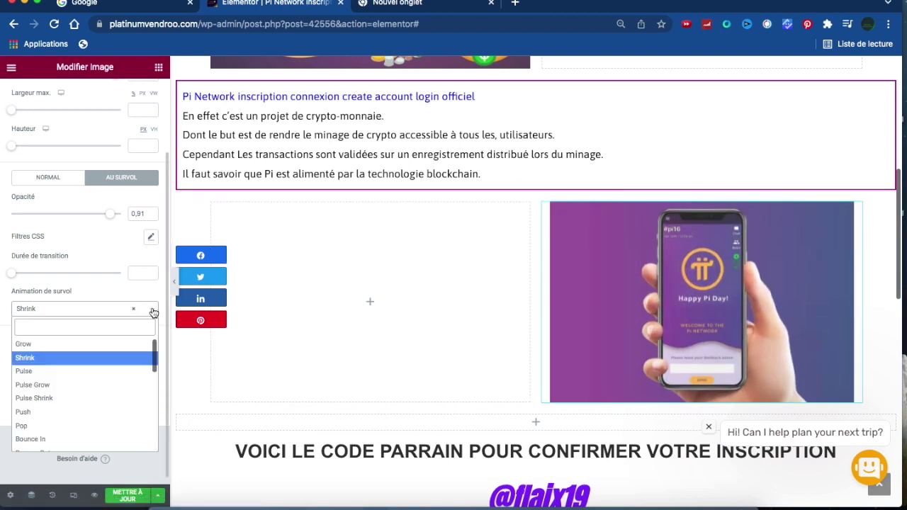
left_click(42, 375)
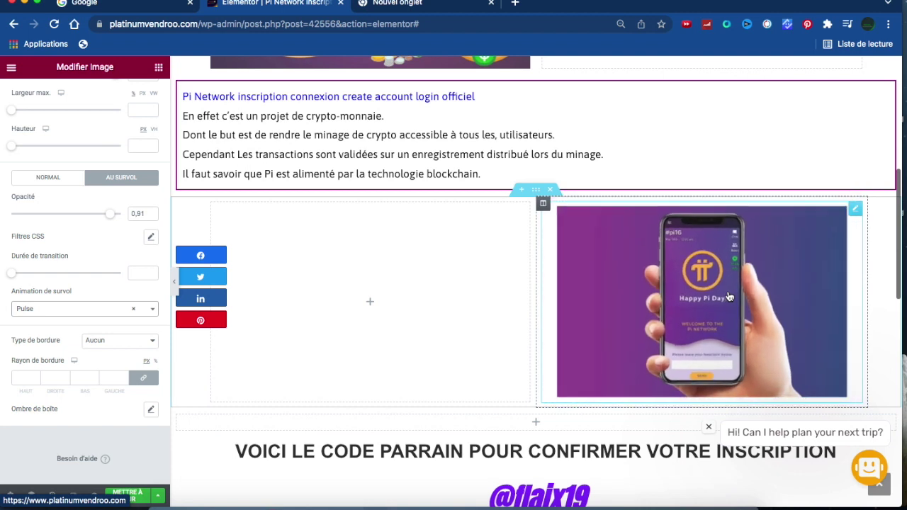
left_click(149, 308)
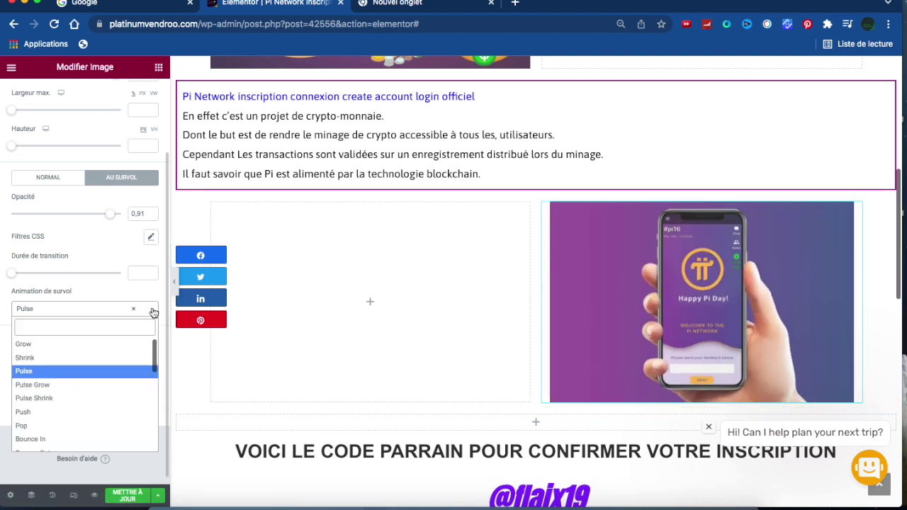
left_click(75, 386)
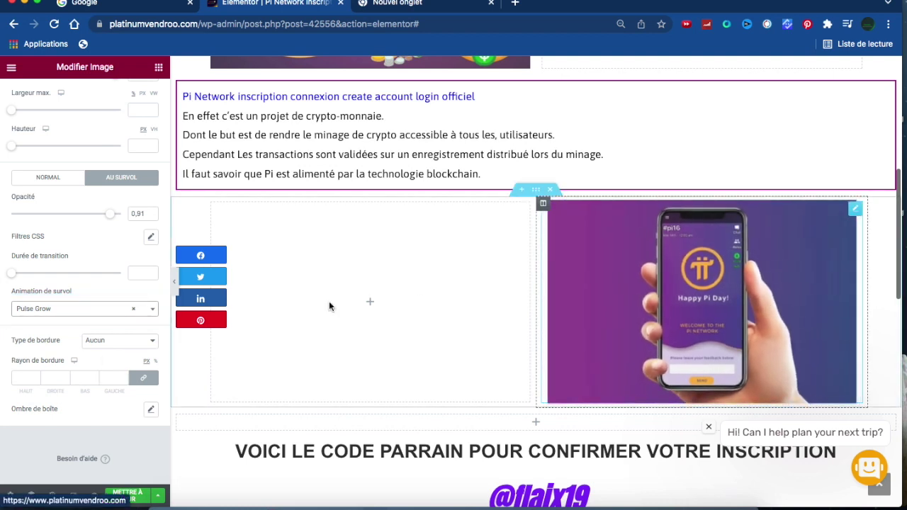
Step: Try the Push and Pop hover animations on the phone image
left_click(151, 311)
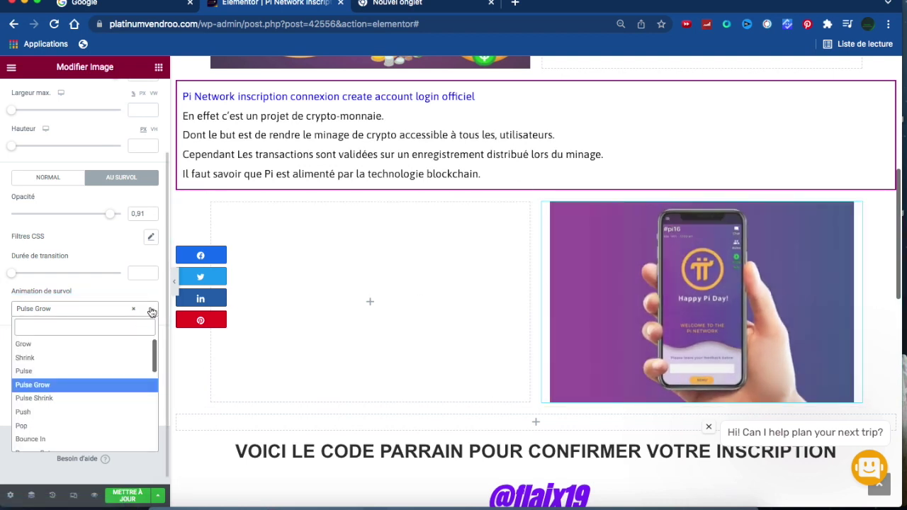
left_click(71, 411)
left_click(734, 266)
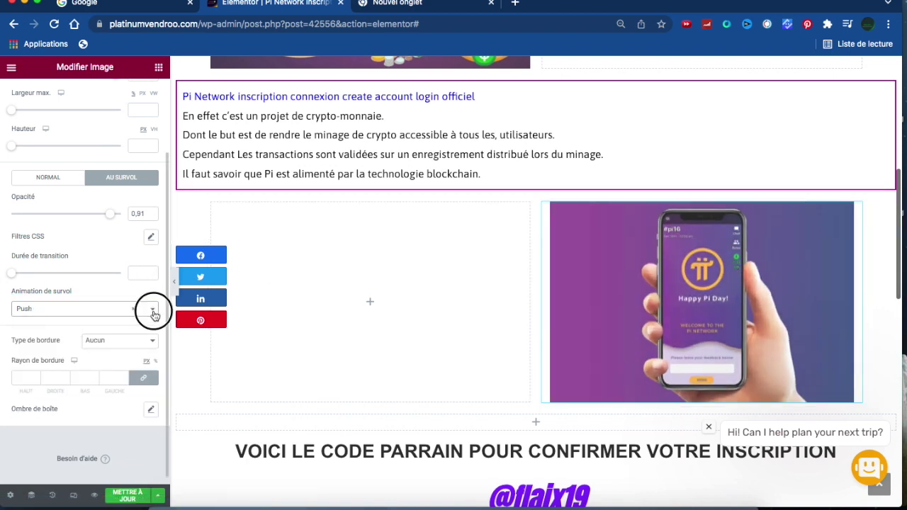
left_click(153, 312)
left_click(41, 424)
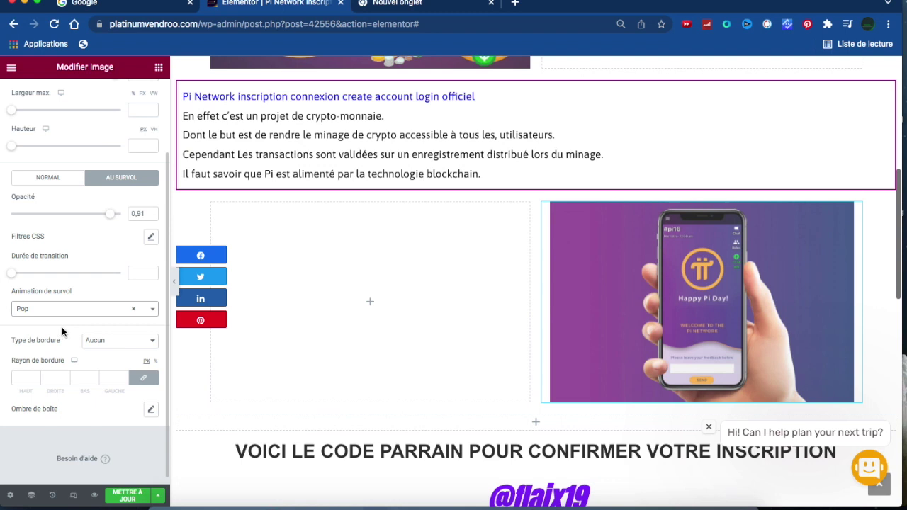
scroll(62, 326, "up", 3)
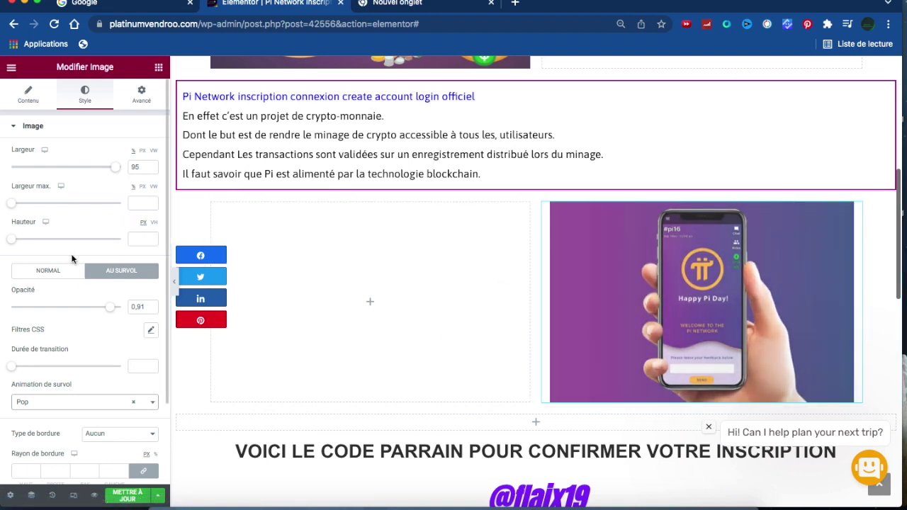
left_click(29, 100)
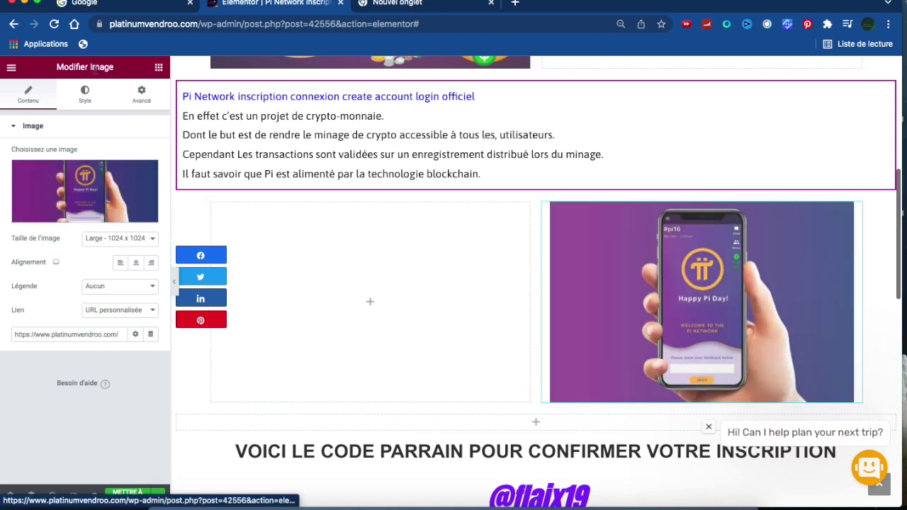
left_click(85, 92)
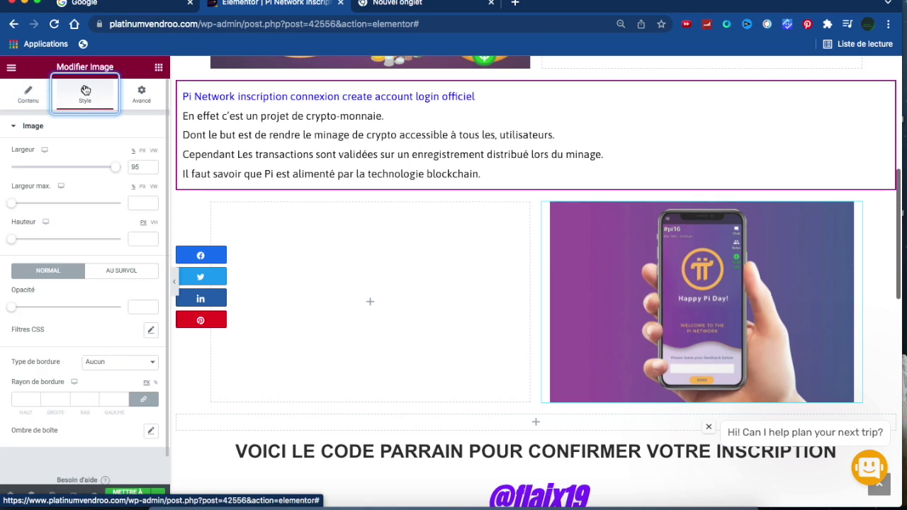
left_click(122, 272)
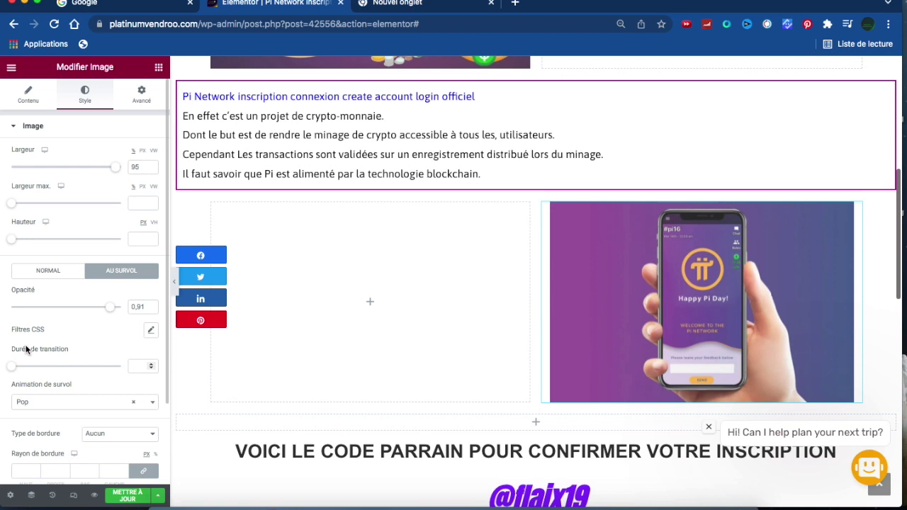
Step: Try the Grow and Shrink hover animations on the phone image
scroll(27, 349, "down", 3)
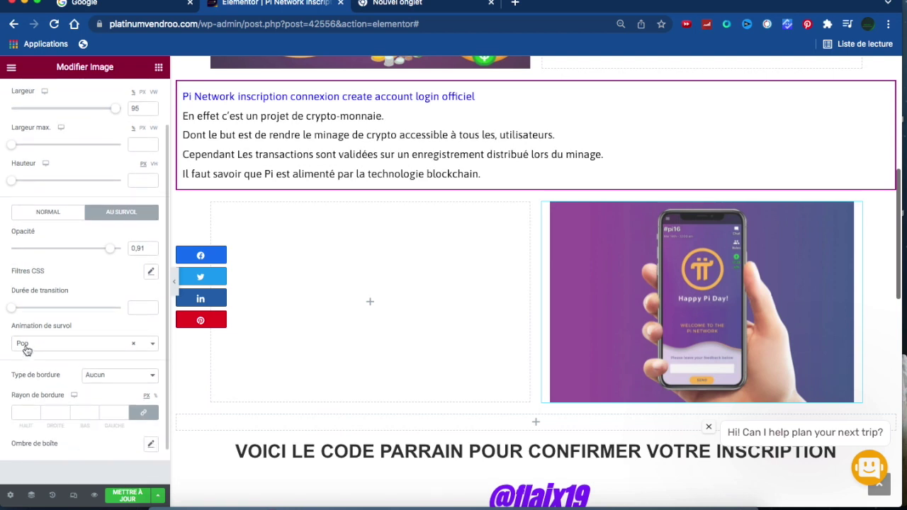
left_click(153, 327)
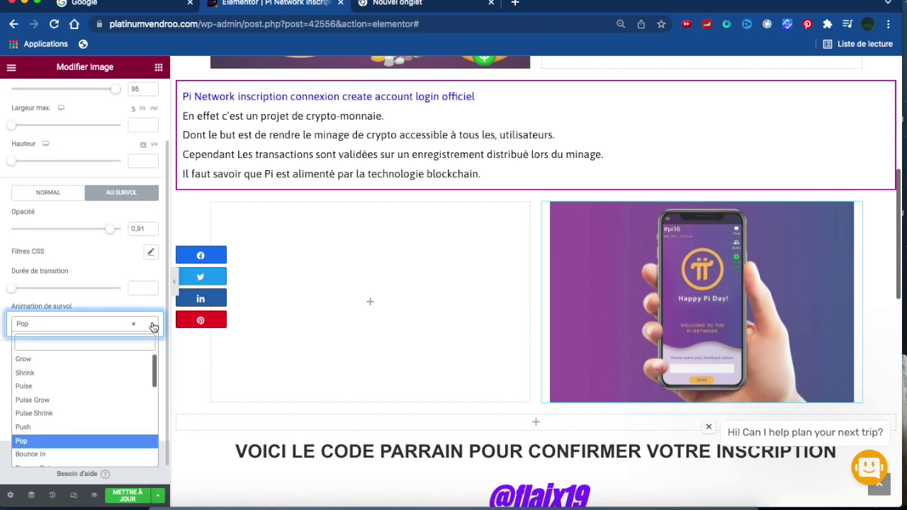
left_click(75, 358)
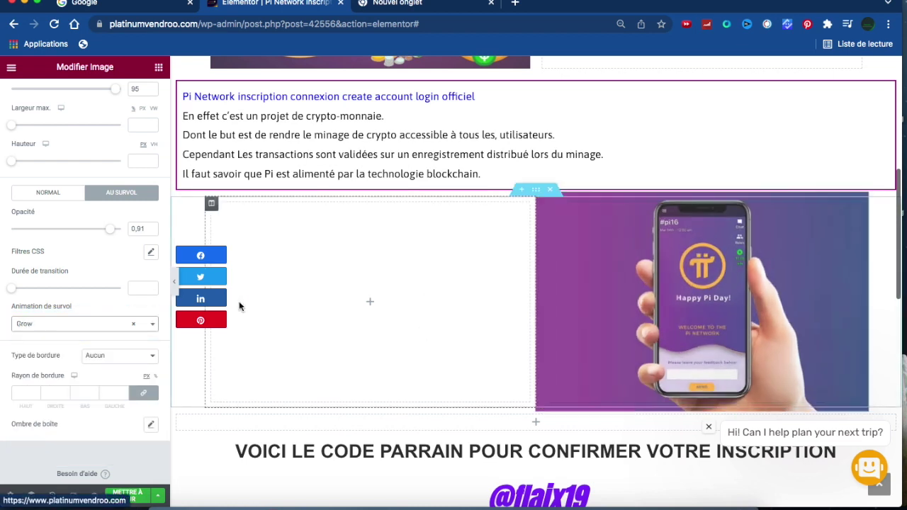
left_click(153, 327)
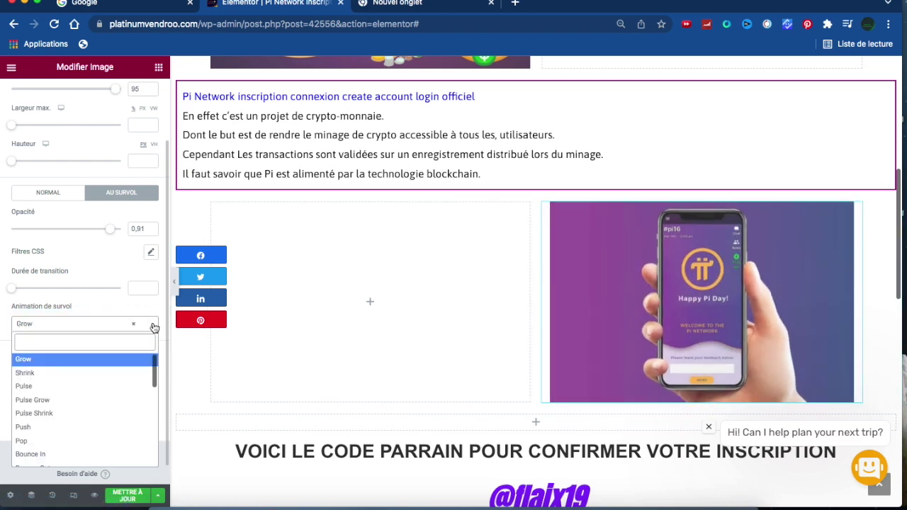
left_click(52, 379)
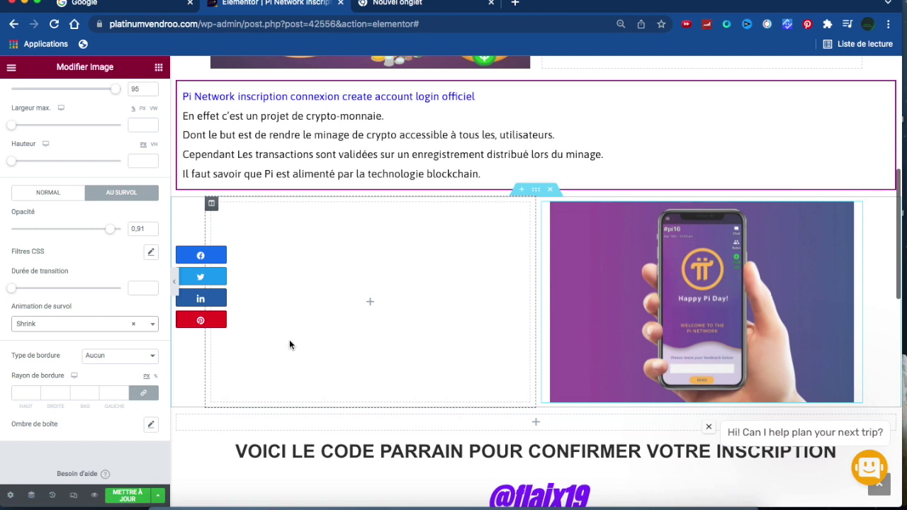
Step: Try the Pulse hover animation on the phone image and set the final hover animation to Shrink
left_click(153, 326)
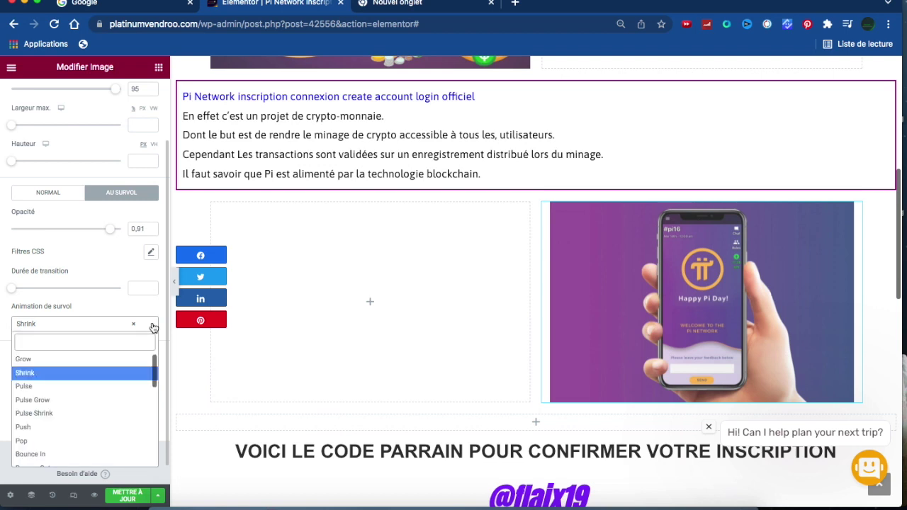
left_click(92, 382)
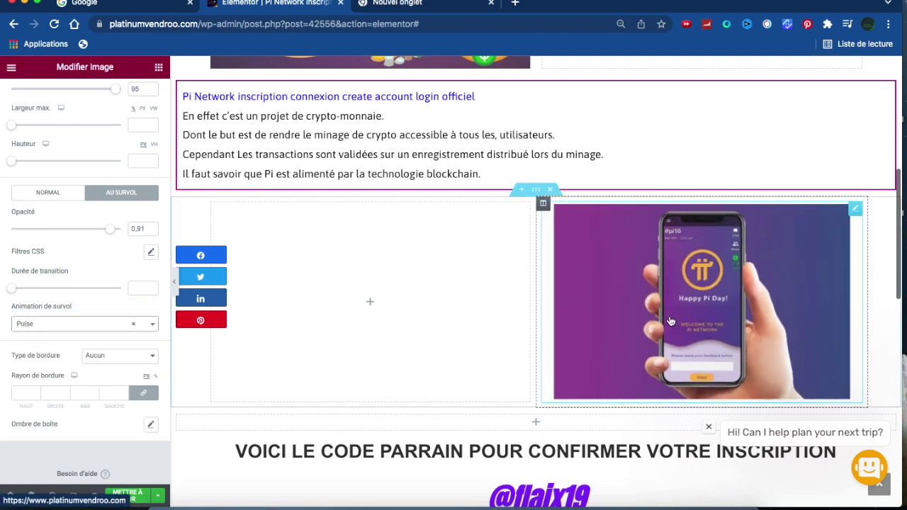
left_click(153, 326)
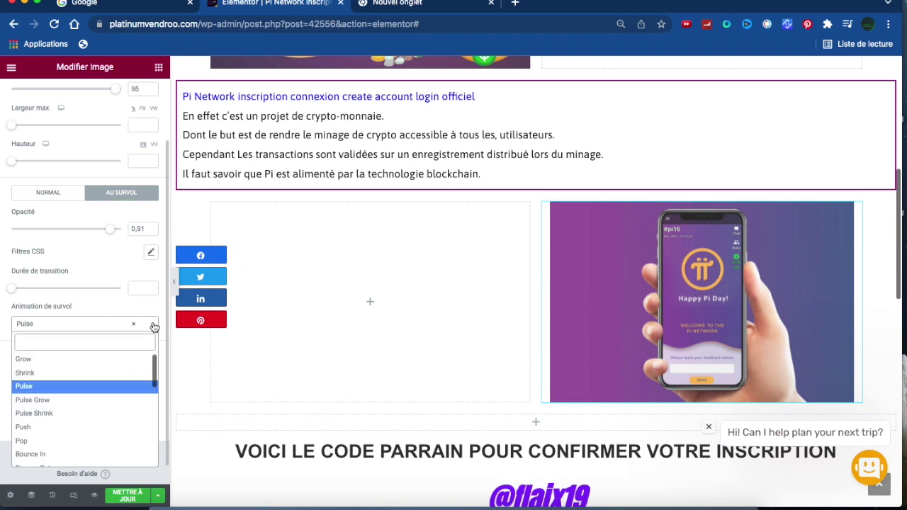
left_click(90, 372)
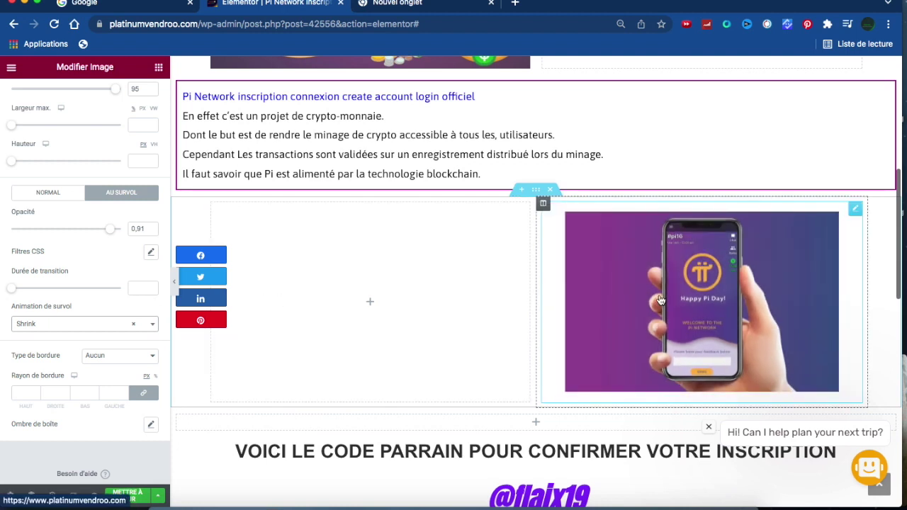
Step: Update the article to save the phone image's Shrink hover effect
left_click(127, 497)
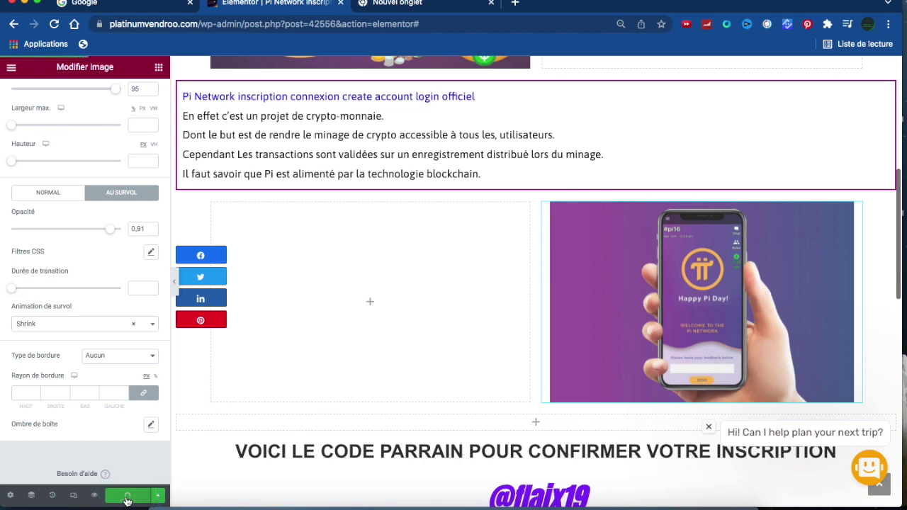
scroll(344, 341, "up", 5)
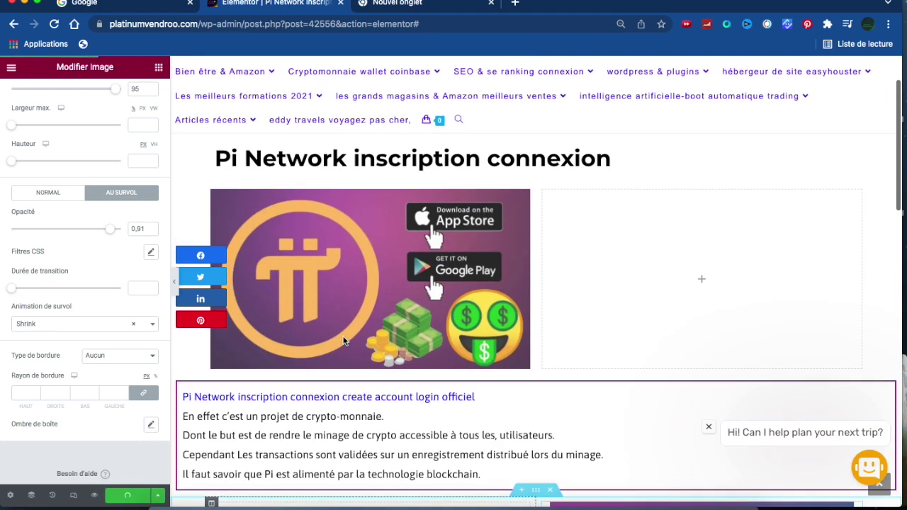
scroll(343, 341, "down", 15)
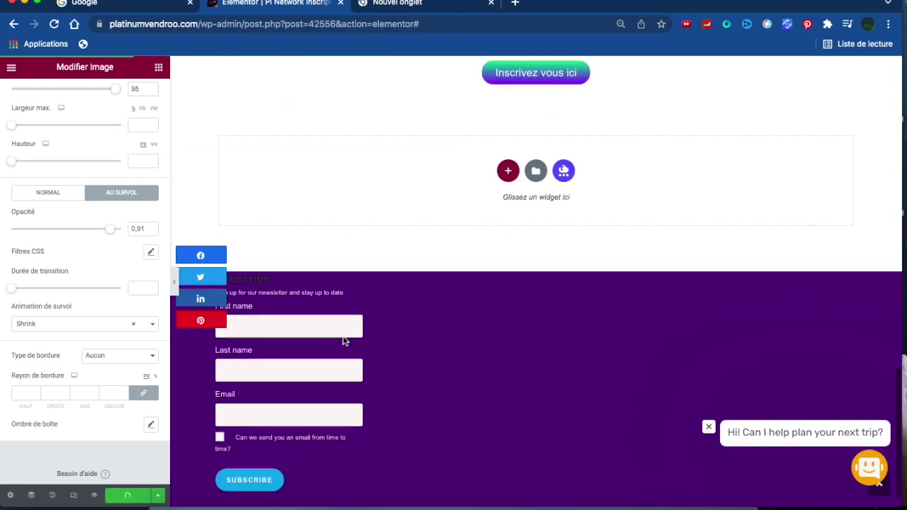
scroll(344, 341, "up", 10)
scroll(343, 340, "down", 5)
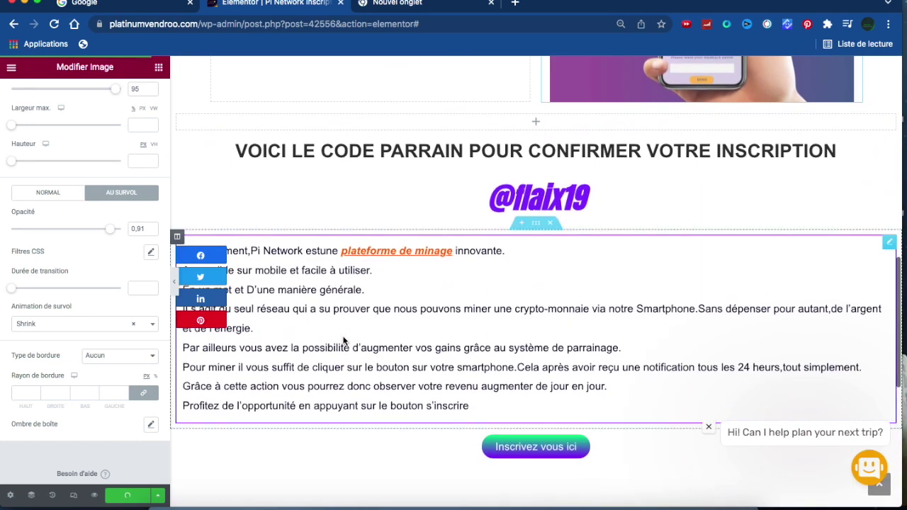
scroll(344, 341, "up", 4)
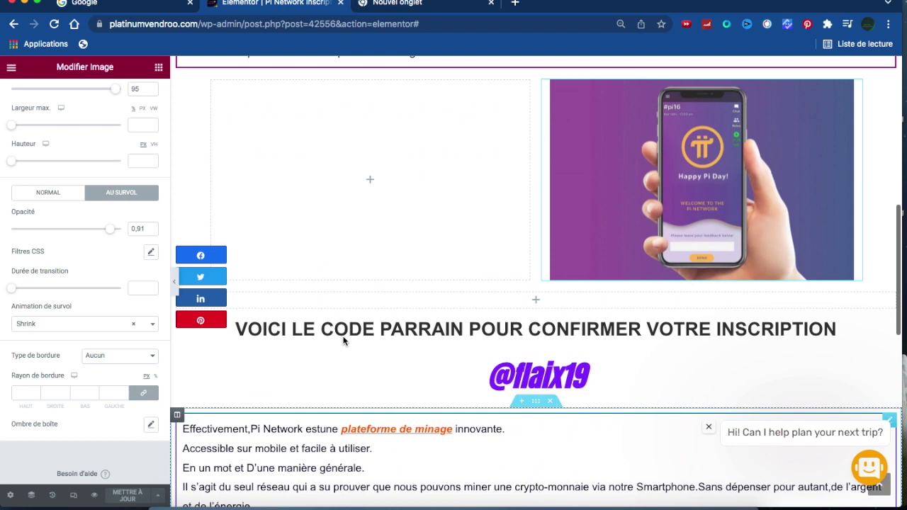
Step: Look over the article's title, images and text sections around the phone image
scroll(343, 341, "down", 1)
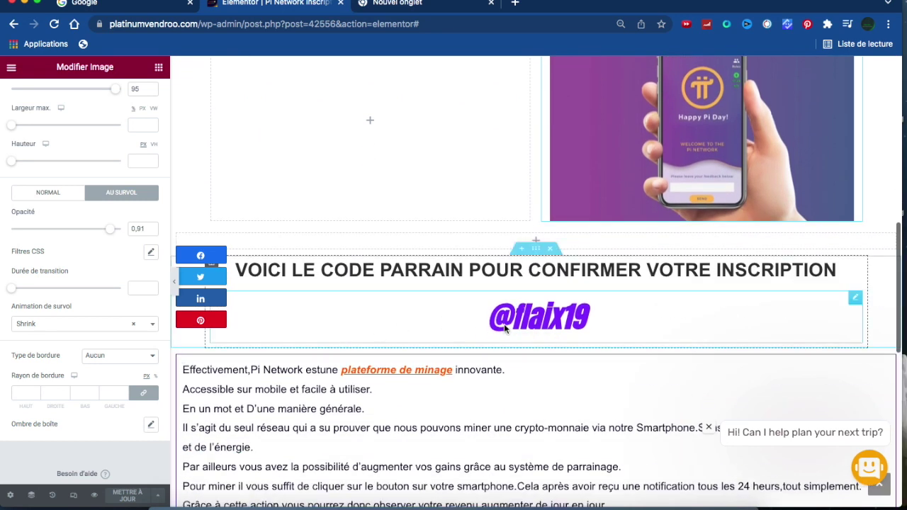
scroll(410, 313, "up", 10)
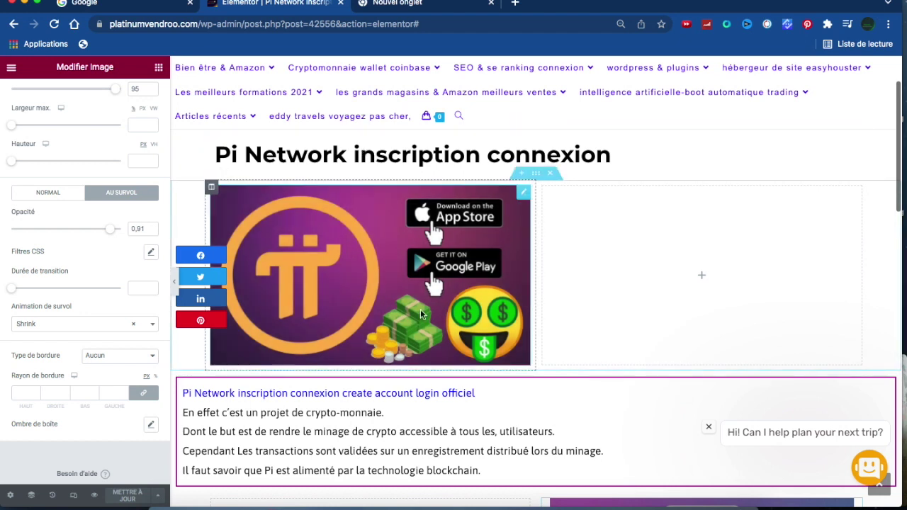
scroll(420, 293, "down", 6)
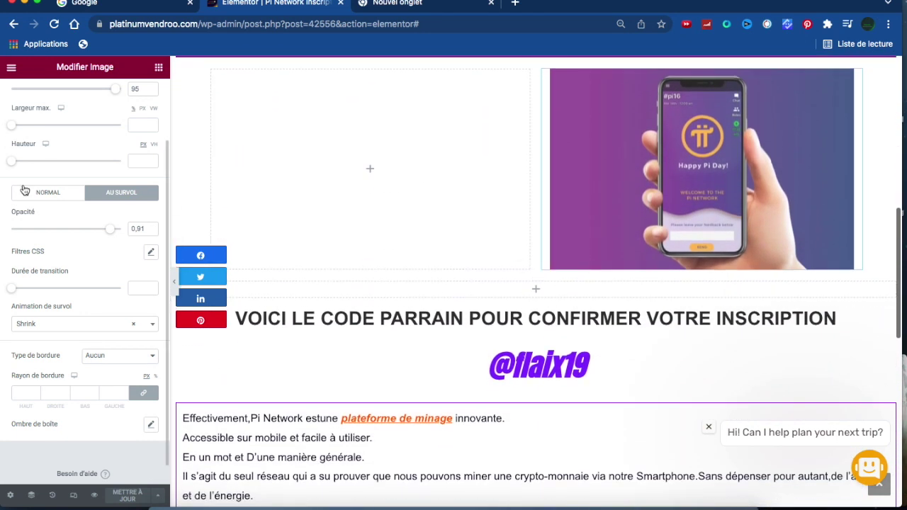
scroll(319, 246, "up", 7)
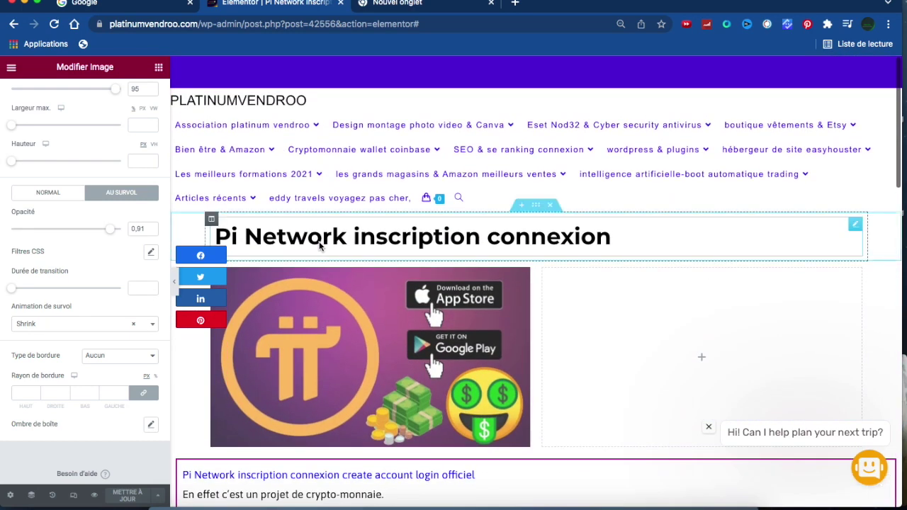
scroll(340, 373, "down", 5)
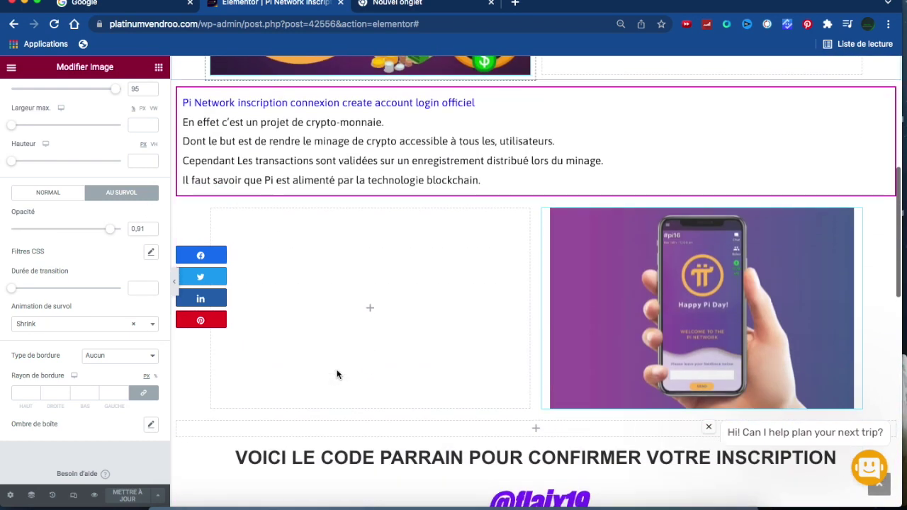
scroll(337, 372, "down", 1)
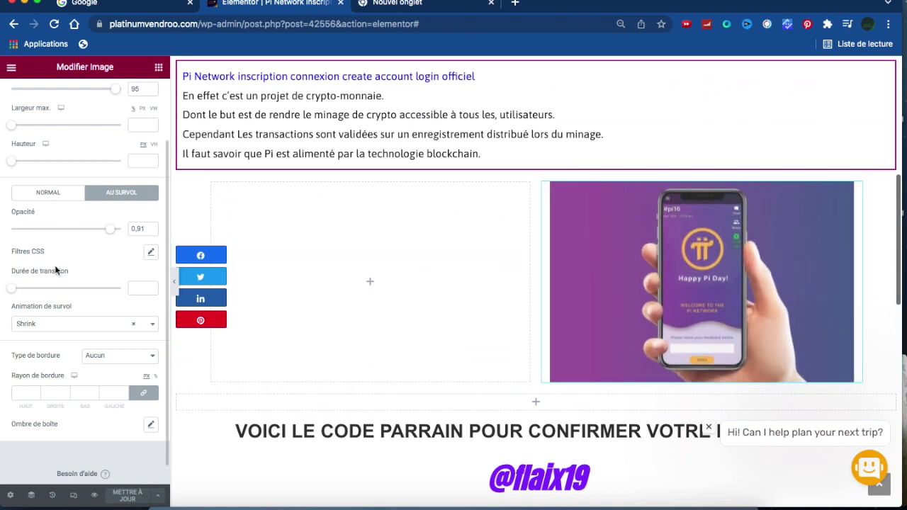
Step: Go through the phone image's content, style and advanced settings and open its motion effects
scroll(55, 269, "up", 2)
left_click(28, 94)
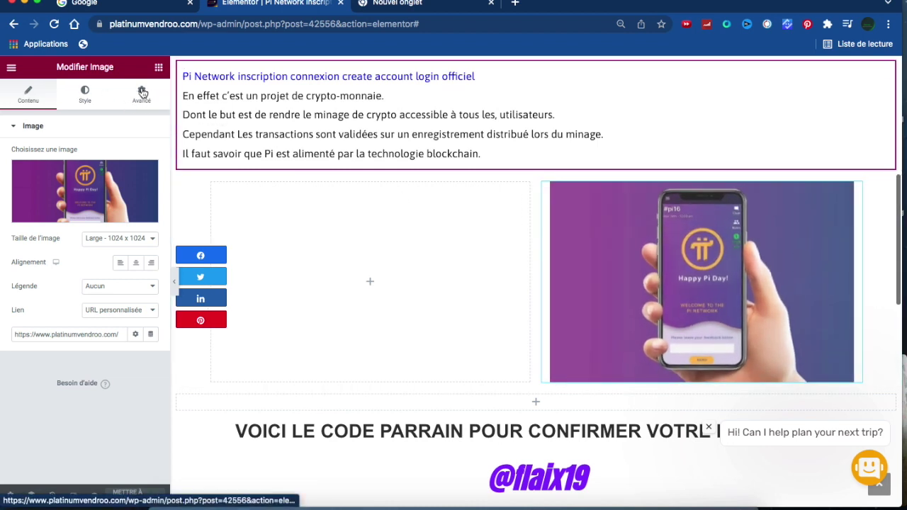
left_click(142, 93)
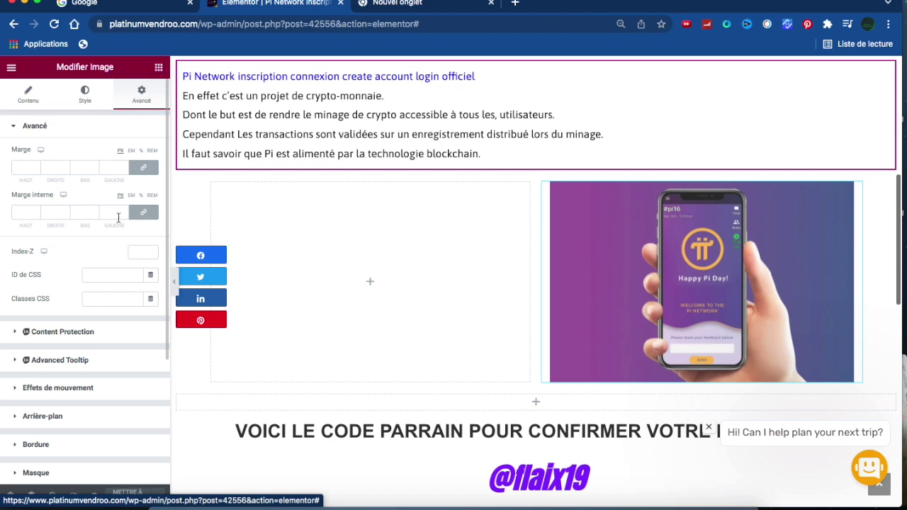
left_click(83, 93)
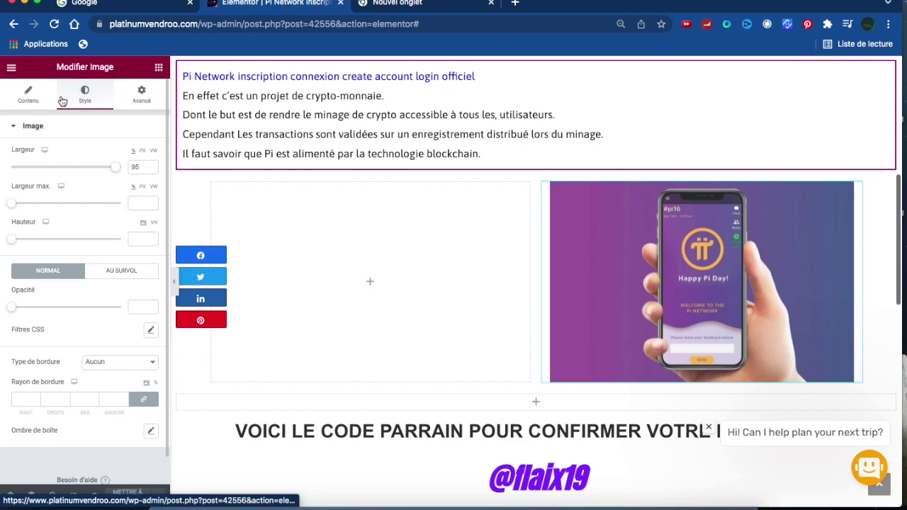
left_click(143, 95)
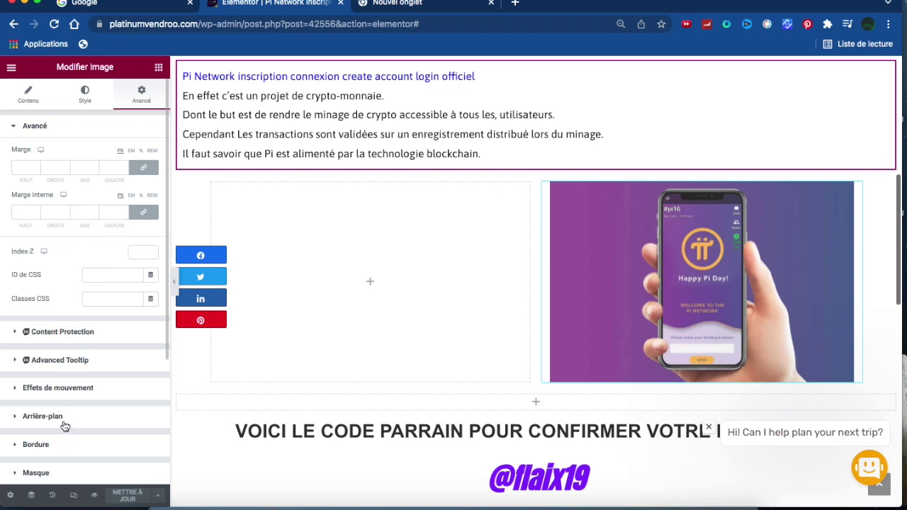
left_click(68, 388)
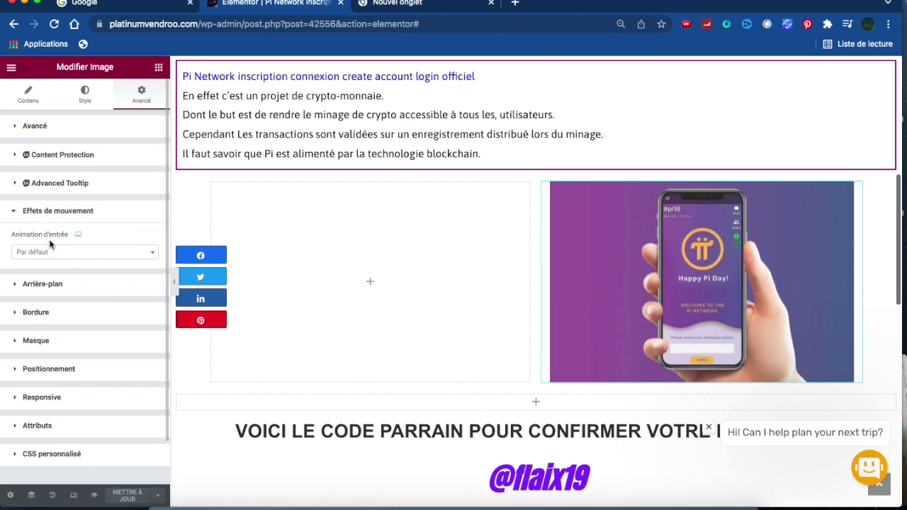
Step: Try the Fade In Down entrance animation on the phone image and view the animation duration options
left_click(154, 257)
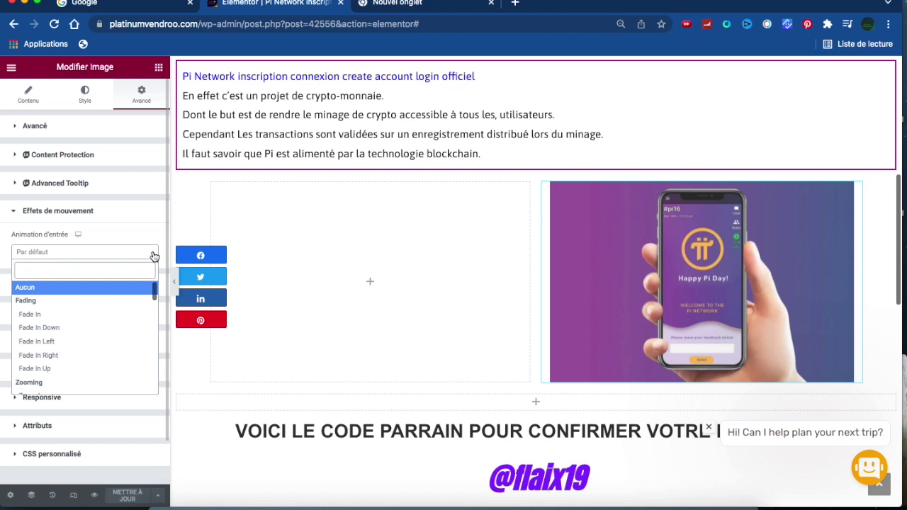
left_click(35, 328)
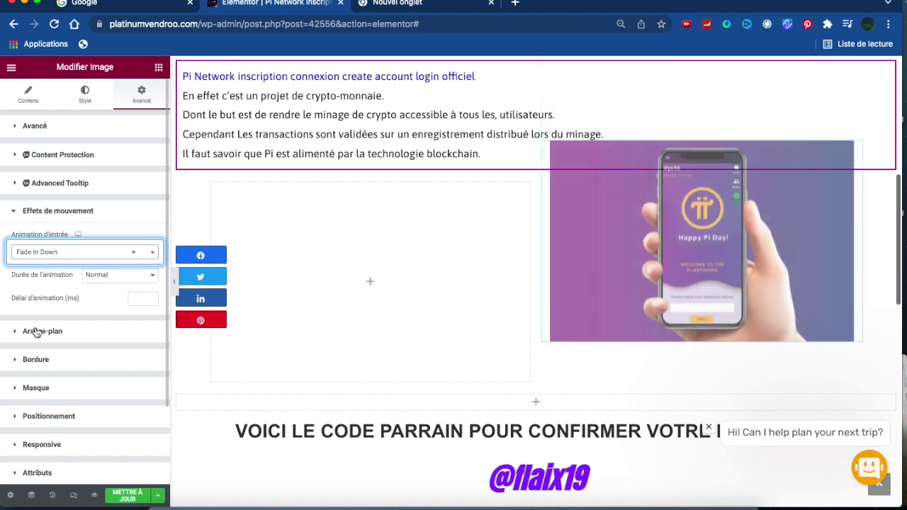
left_click(152, 278)
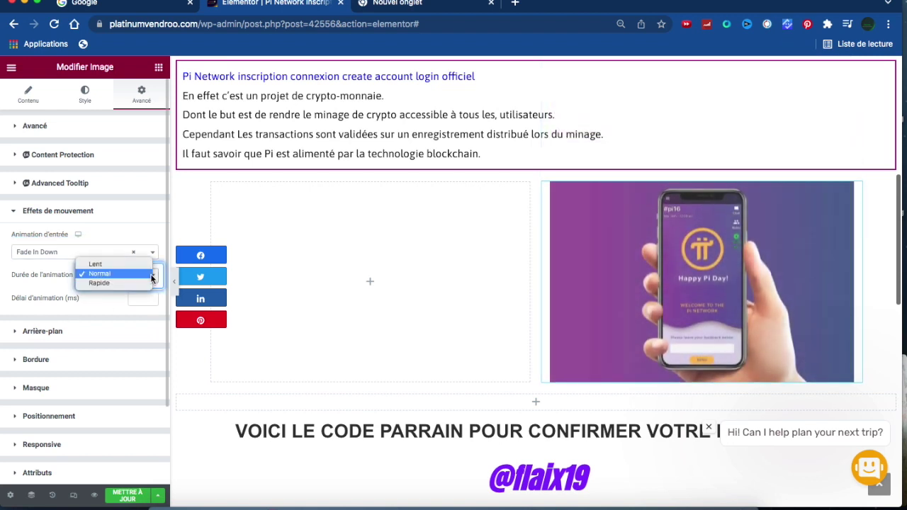
left_click(152, 278)
left_click(150, 277)
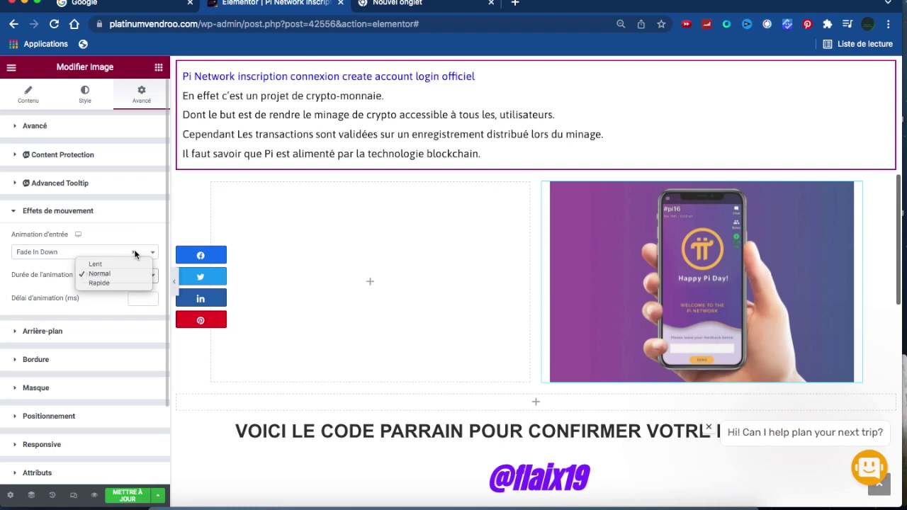
Step: Try the Fade In Left entrance animation on the phone image
left_click(152, 255)
left_click(151, 255)
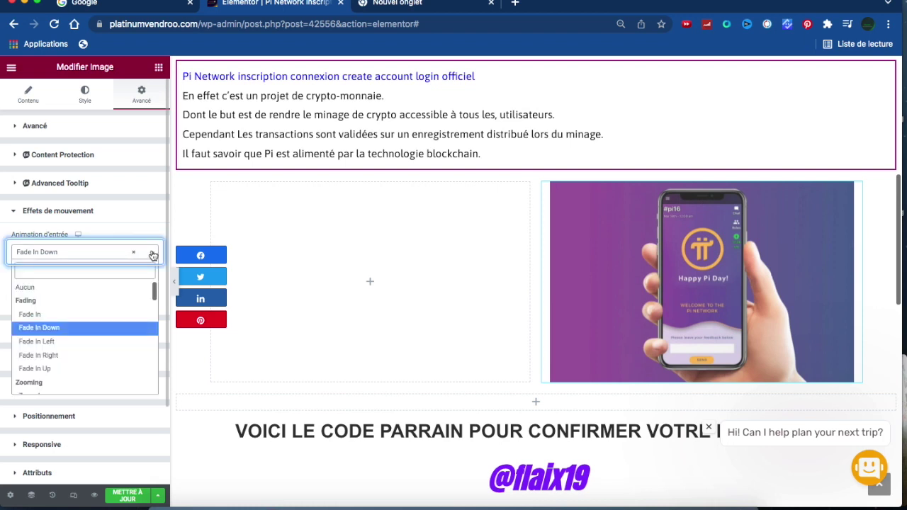
left_click(69, 343)
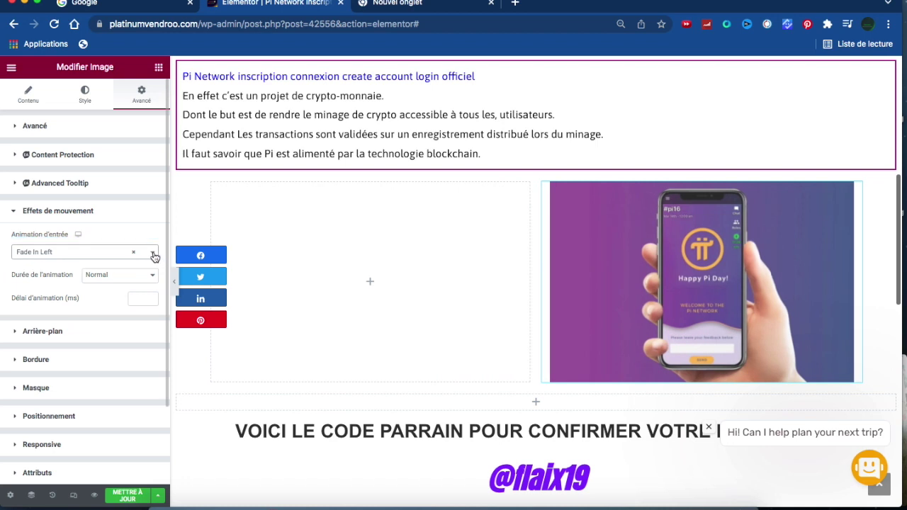
Step: Set the phone image's entrance animation to Zoom In
left_click(153, 255)
scroll(93, 352, "down", 2)
scroll(93, 352, "down", 1)
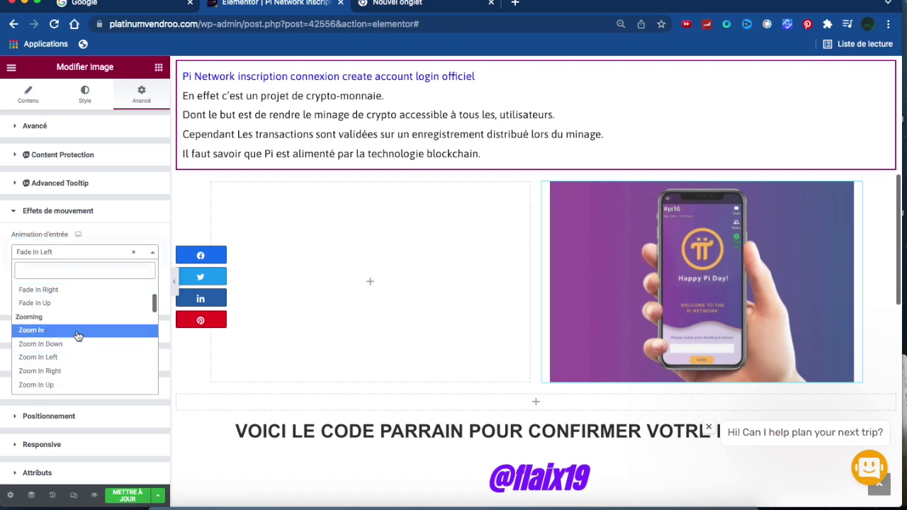
left_click(78, 336)
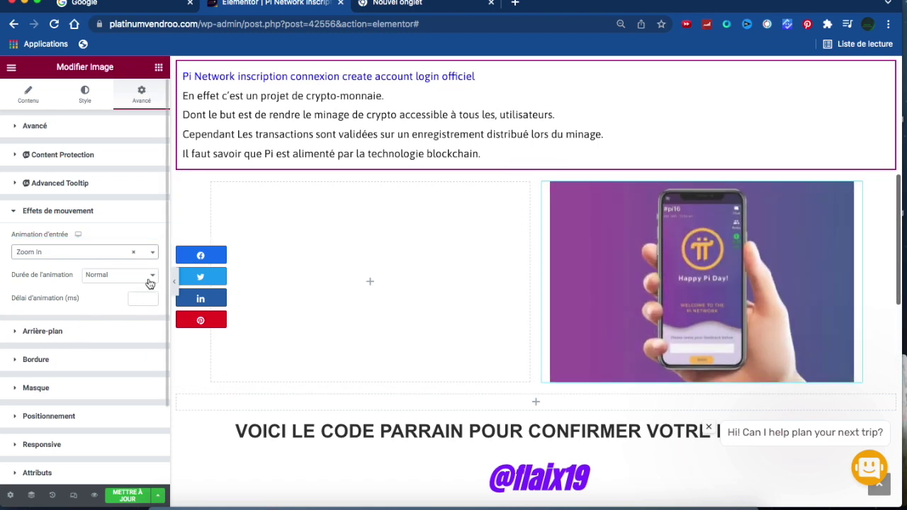
Step: Open the entrance animation choices for the phone image again
left_click(152, 252)
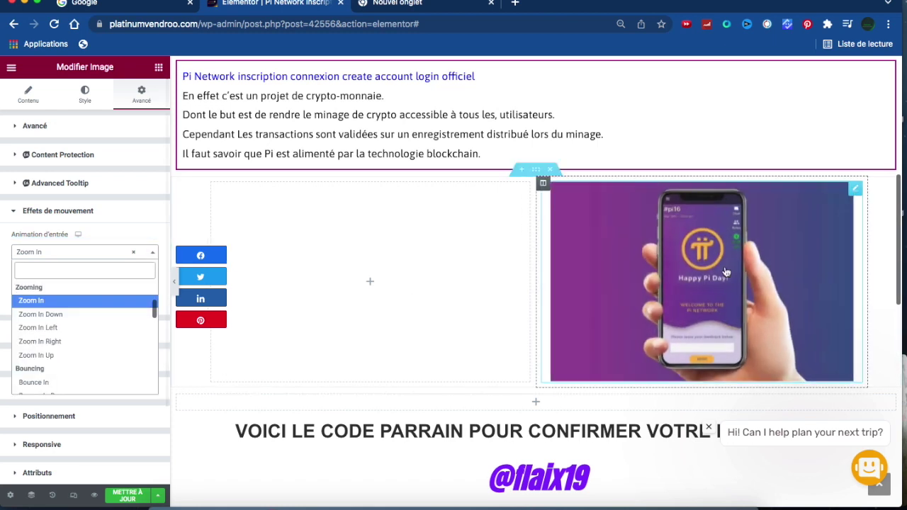